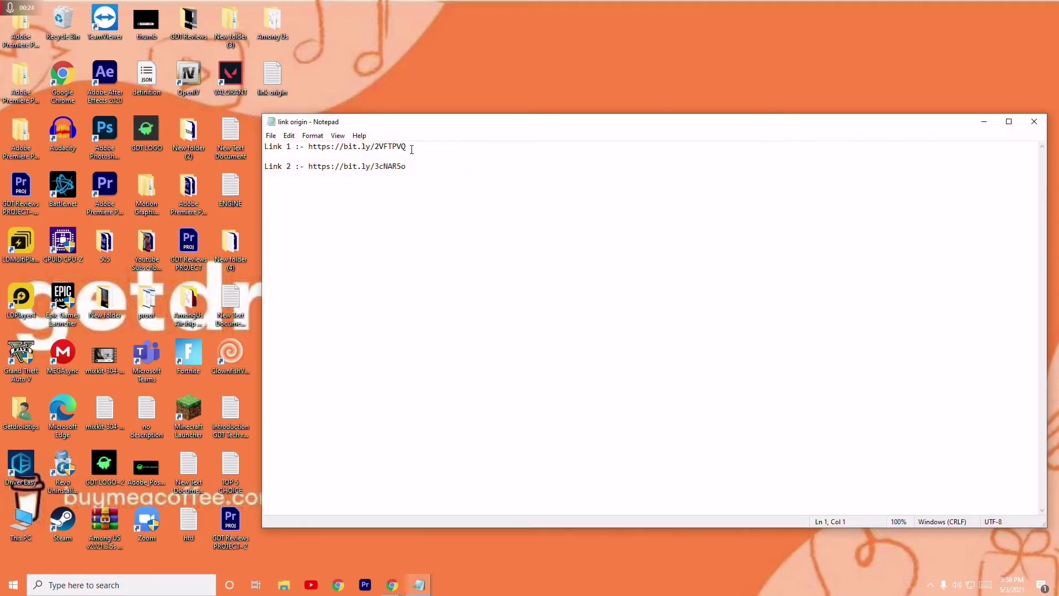
right_click(310, 146)
left_click(336, 177)
left_click(984, 121)
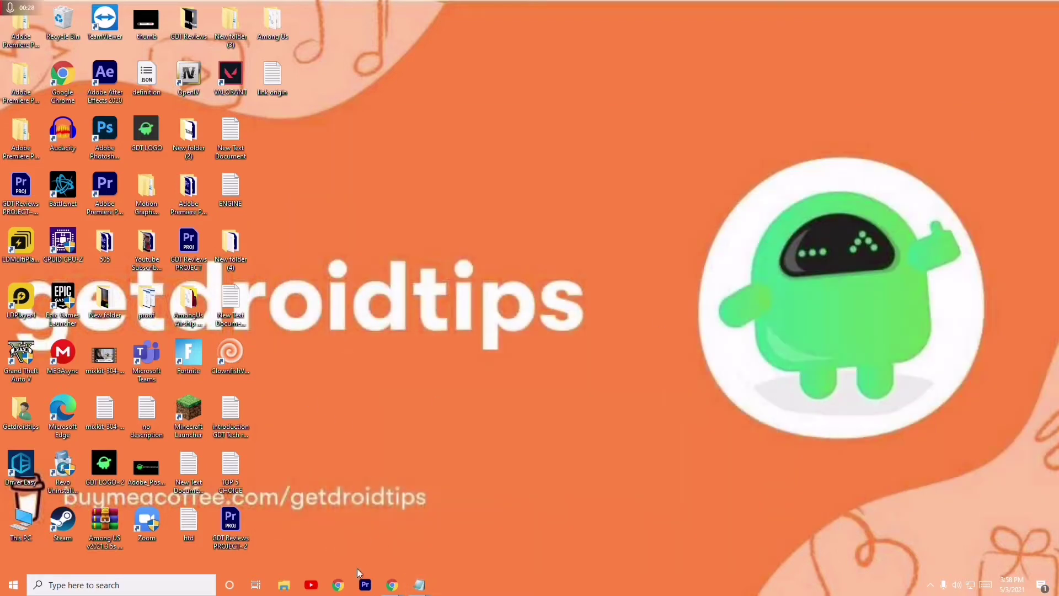
- Open the copied bit.ly link in a new Chrome window
left_click(339, 585)
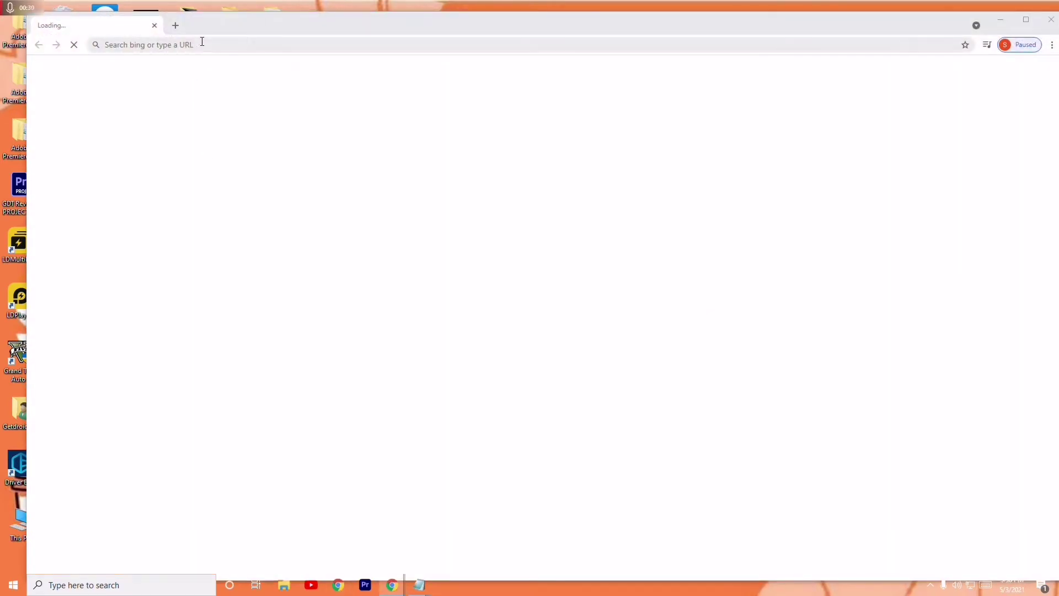
right_click(184, 44)
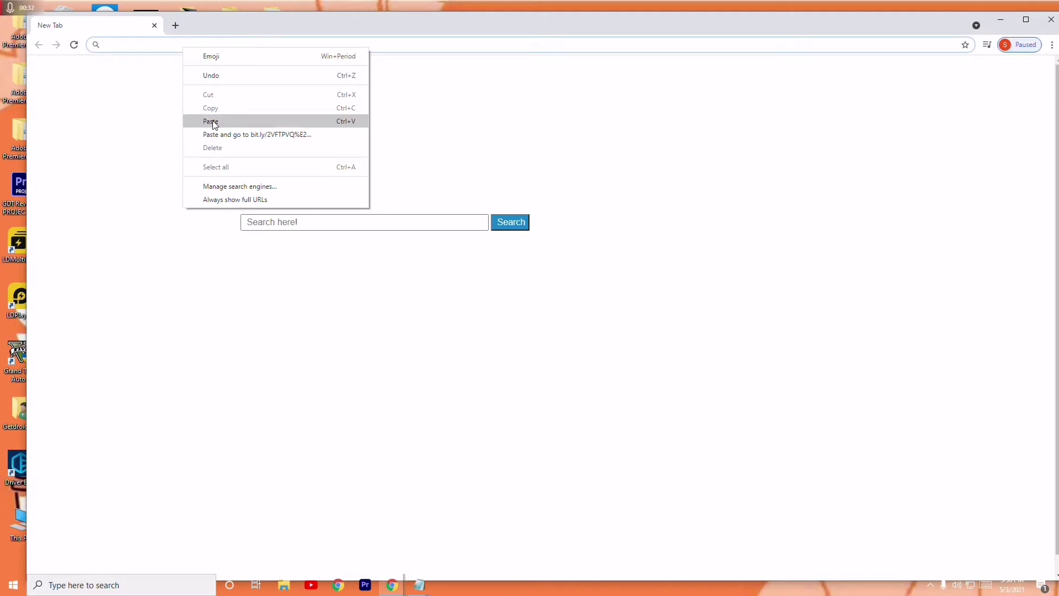
left_click(214, 122)
key("Return")
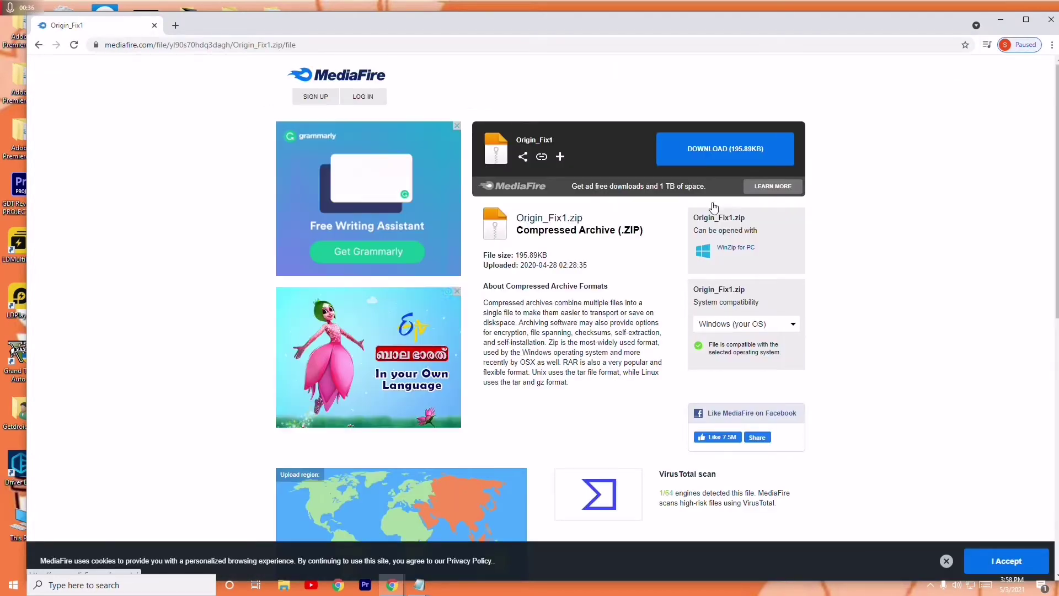
- Download Origin_Fix1.zip from MediaFire and show it in the Downloads folder
left_click(718, 156)
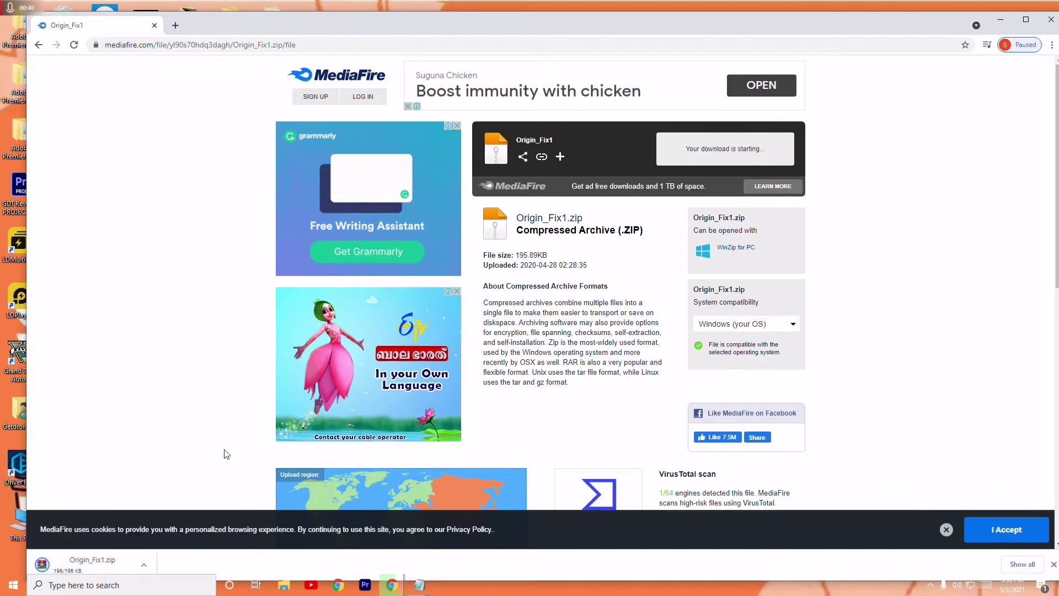
left_click(144, 567)
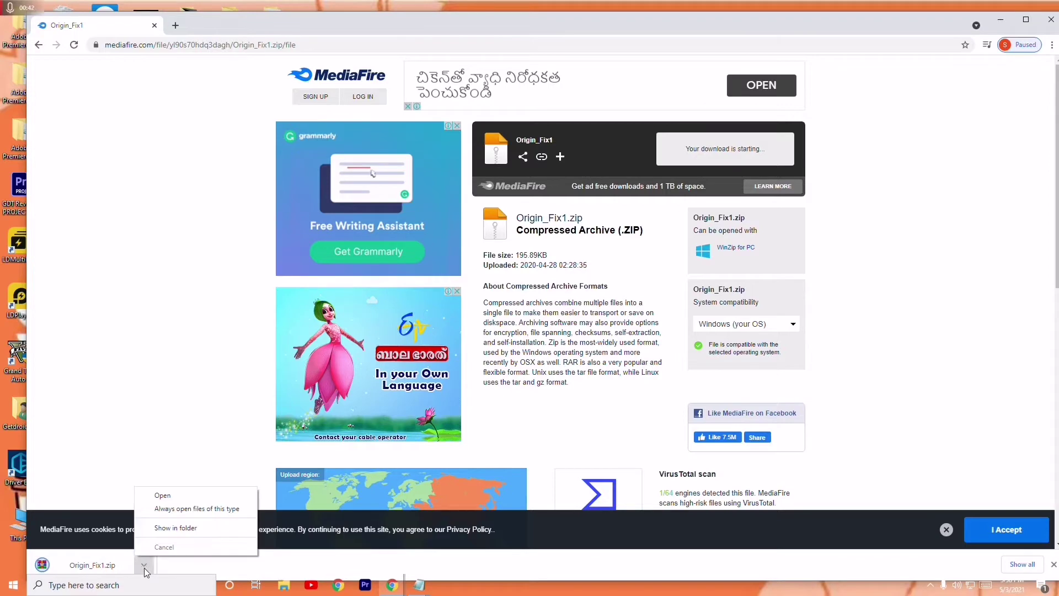
left_click(179, 528)
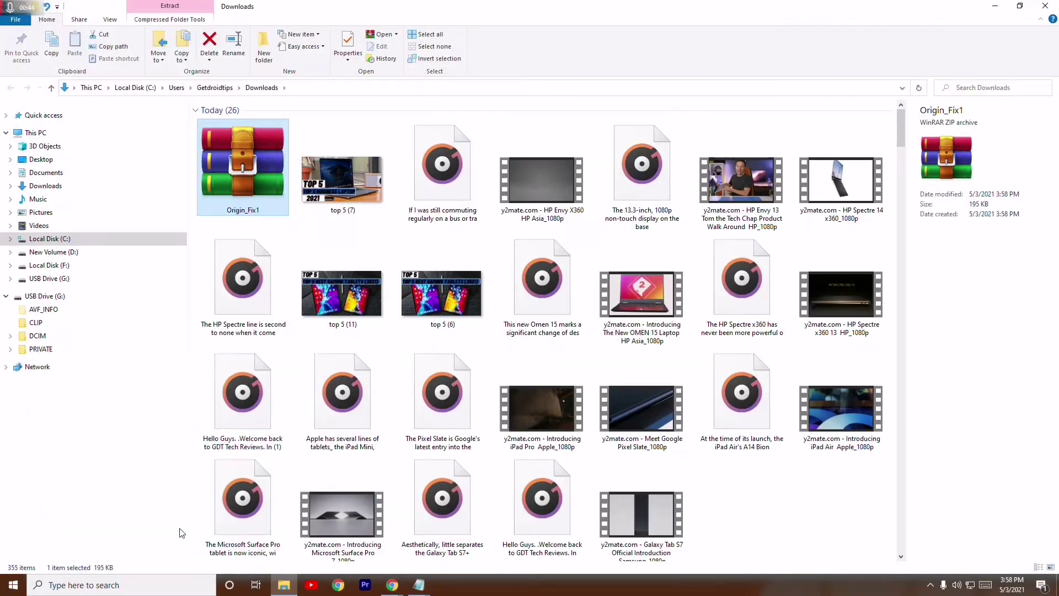
- Extract Origin_Fix1.zip here in the Downloads folder
right_click(251, 203)
left_click(275, 257)
left_click_drag(903, 134, 900, 167)
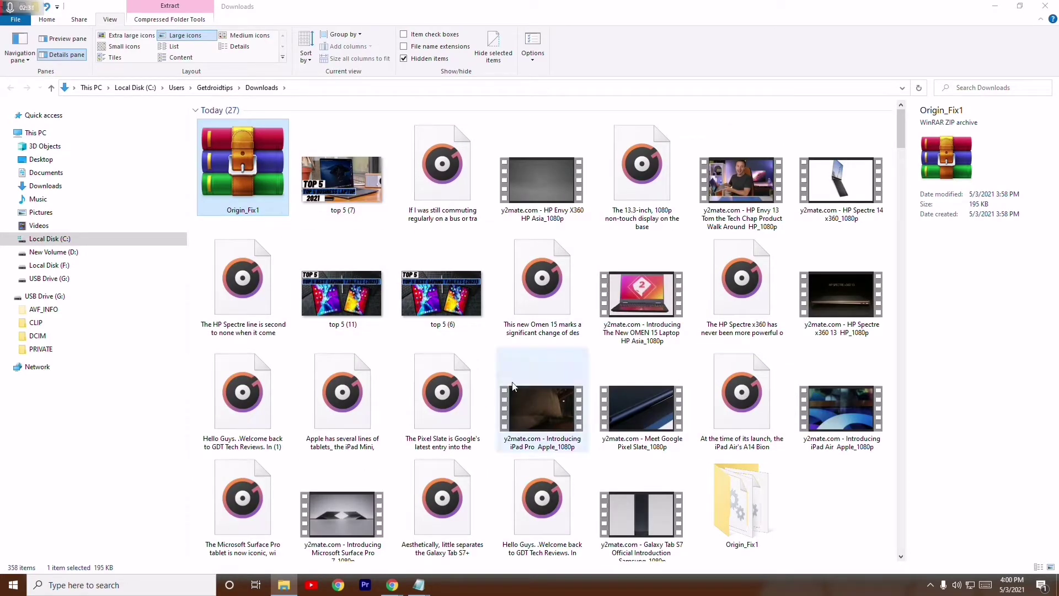
- Open the Origin_Fix1 folder and copy msvcp140.dll and vcruntime140.dll
double_click(730, 523)
left_click_drag(320, 175, 237, 122)
right_click(246, 128)
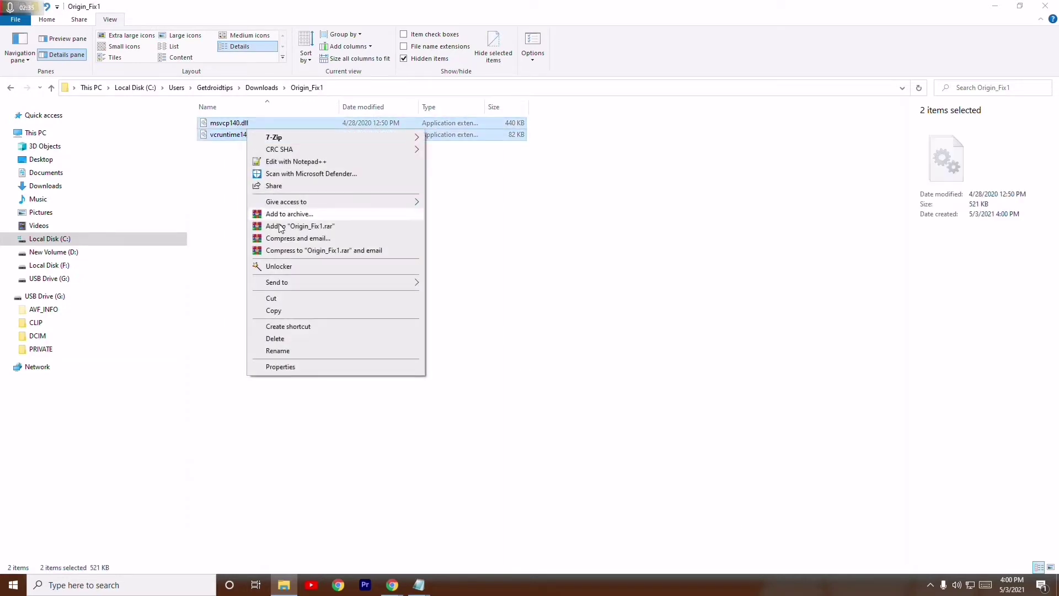
left_click(283, 308)
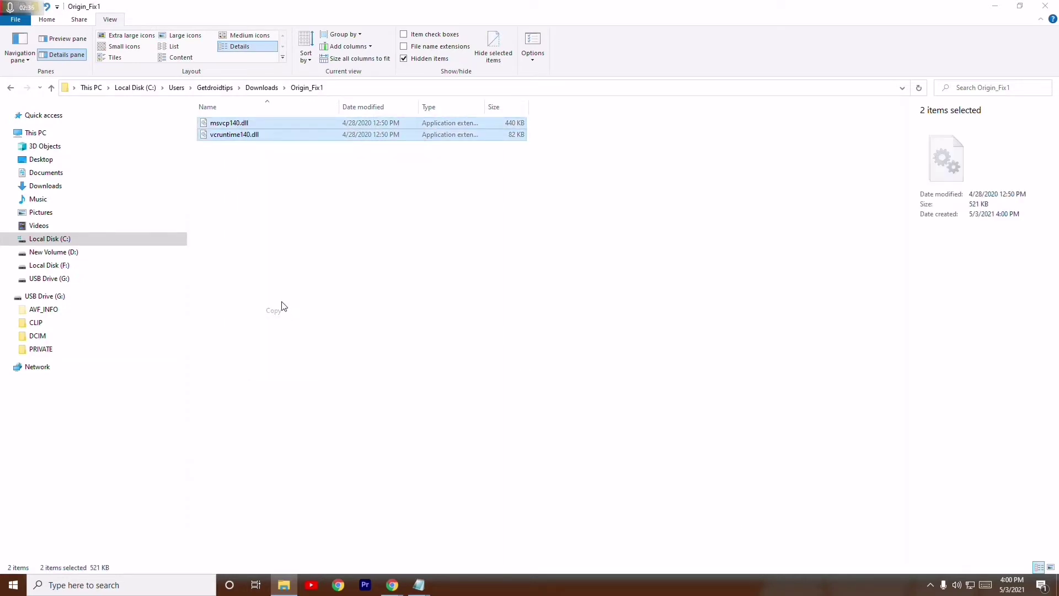
- Go to C:\Windows\SysWOW64 and paste both DLLs there, replacing the existing files
left_click(47, 241)
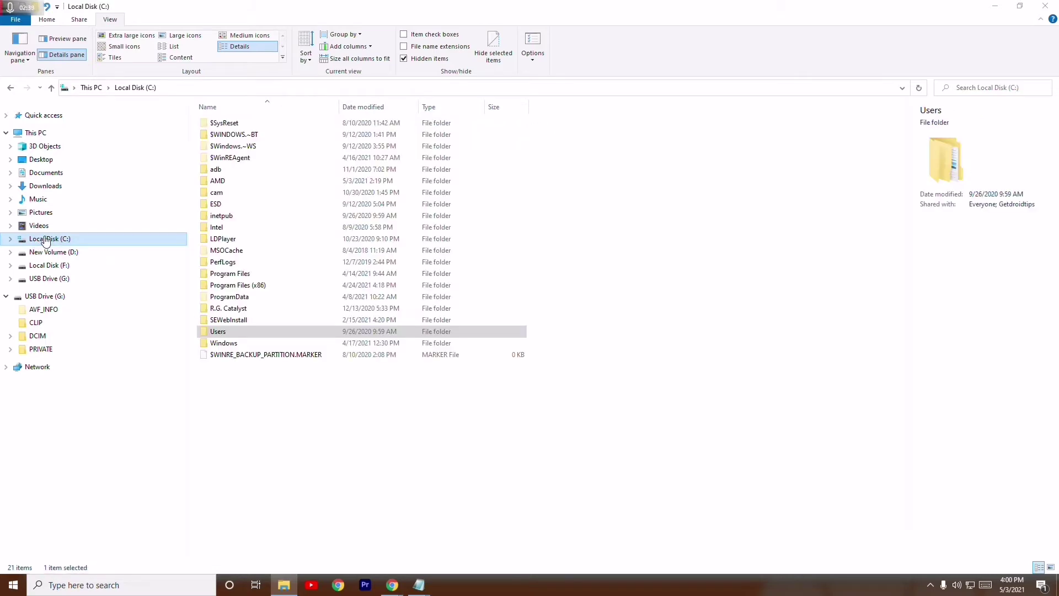
left_click(230, 345)
double_click(229, 344)
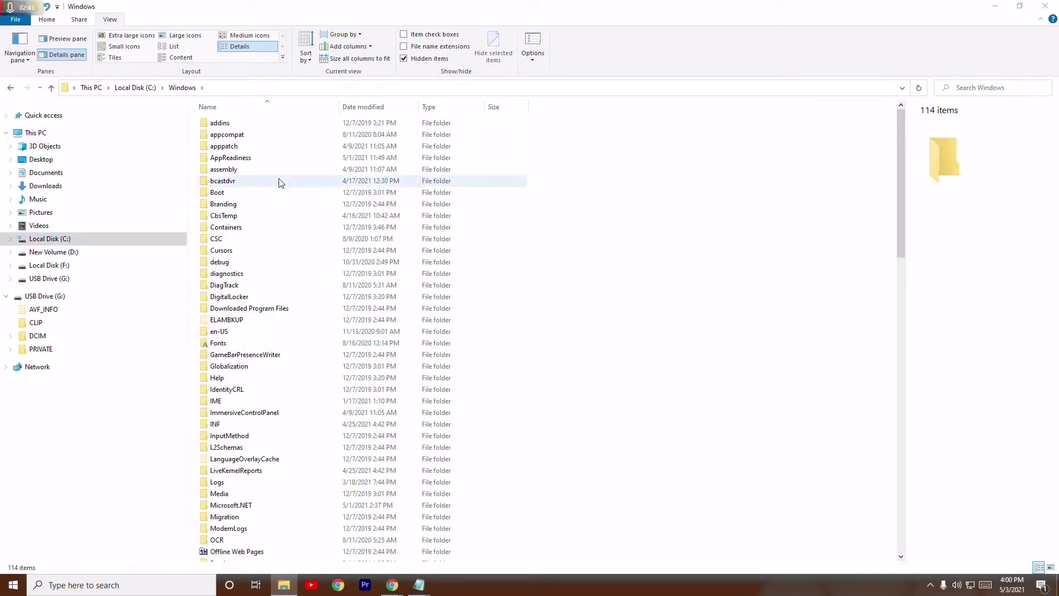
scroll(566, 323, "down", 13)
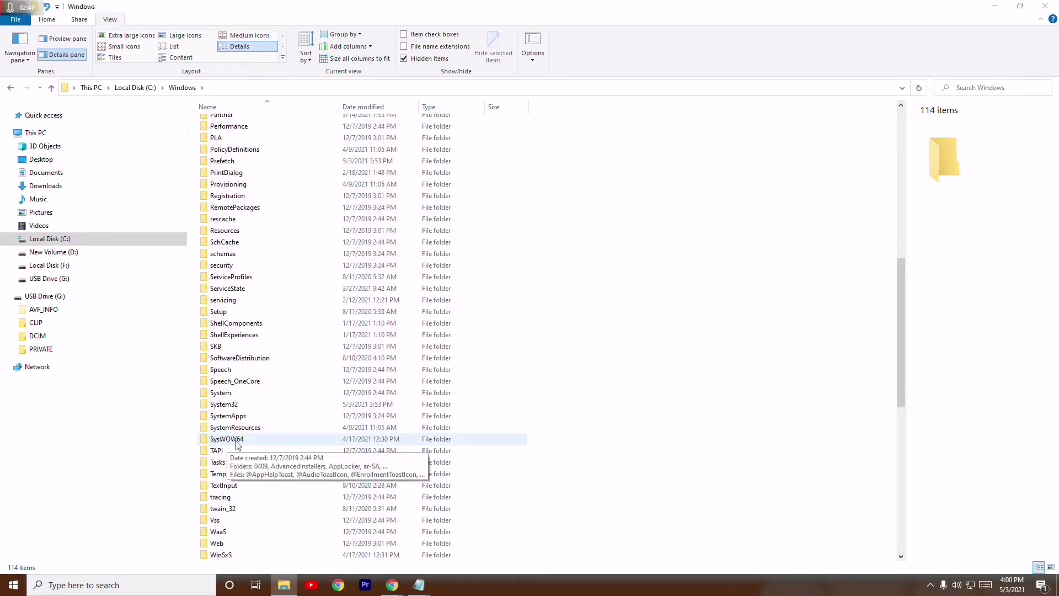
double_click(245, 441)
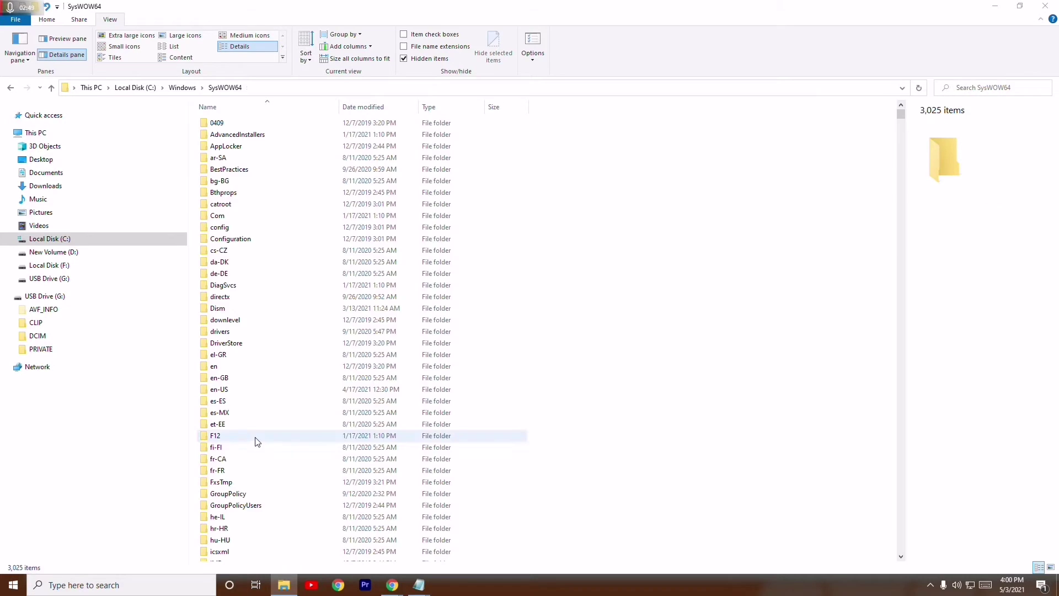
right_click(688, 333)
left_click(714, 407)
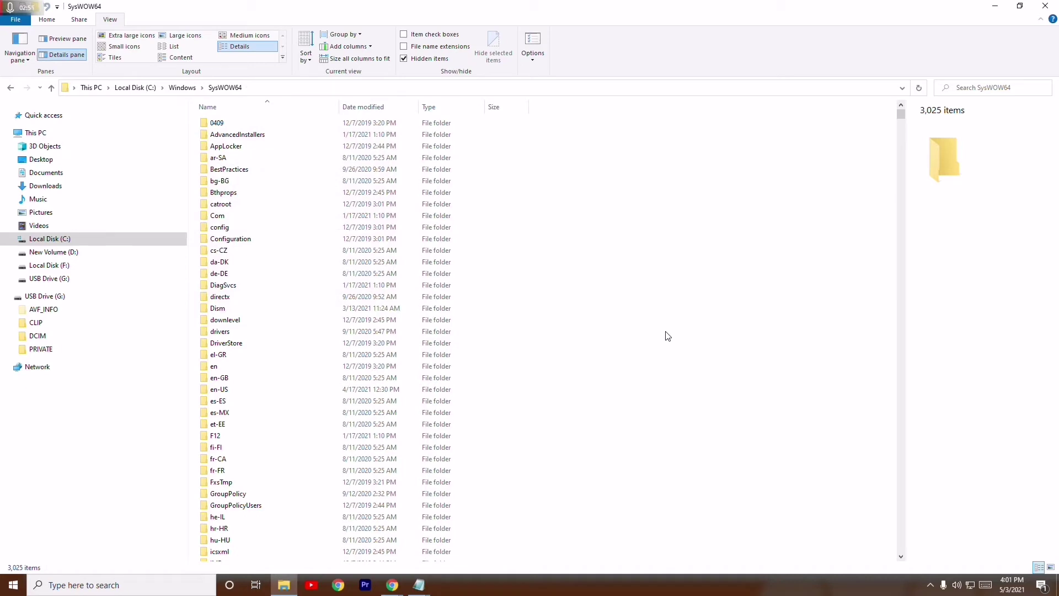
- Close File Explorer, minimize Chrome, and open the link origin notes
left_click(1045, 5)
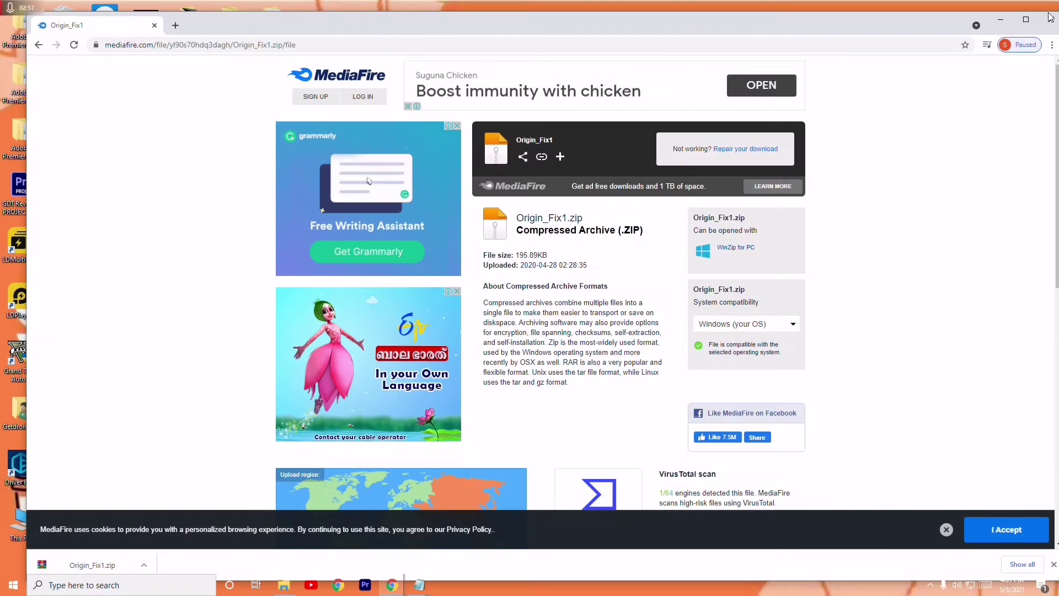
left_click(997, 7)
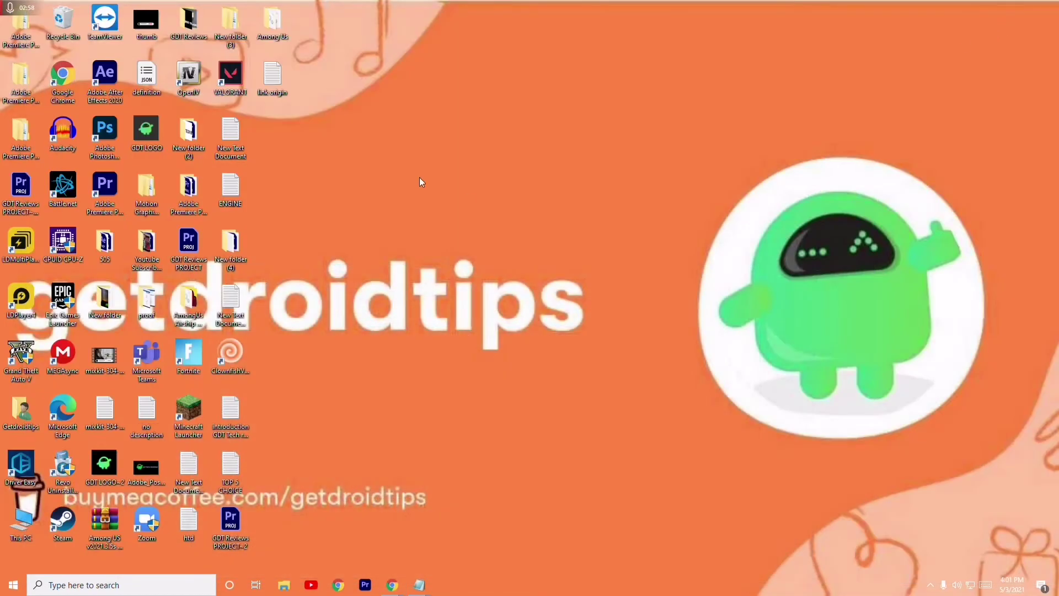
double_click(281, 94)
left_click_drag(407, 166, 310, 168)
right_click(326, 167)
left_click(347, 201)
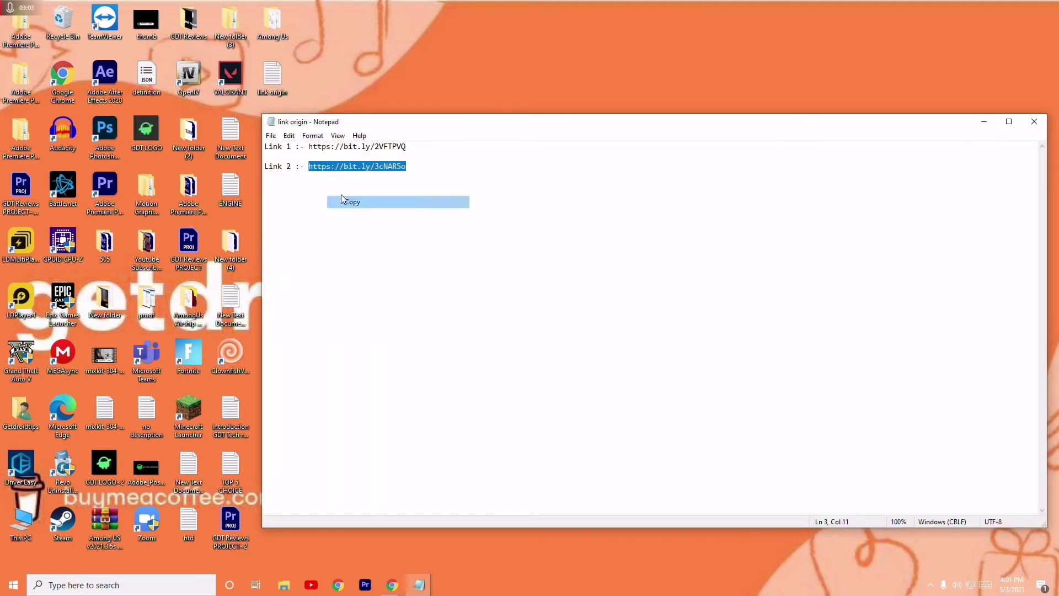
left_click(983, 121)
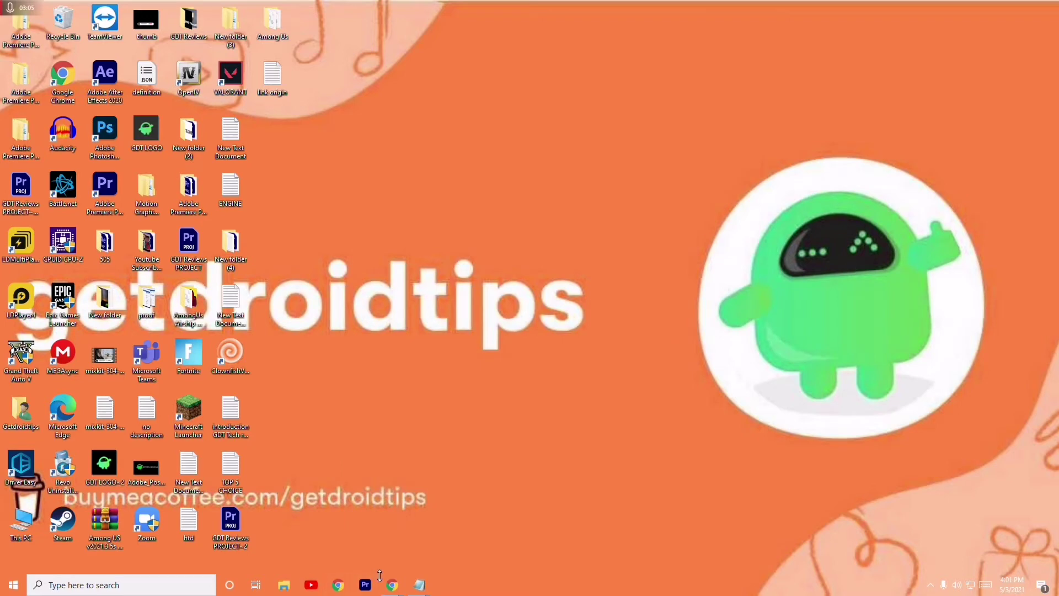
- Load the second bit.ly link in the existing Chrome window
mouse_move(396, 591)
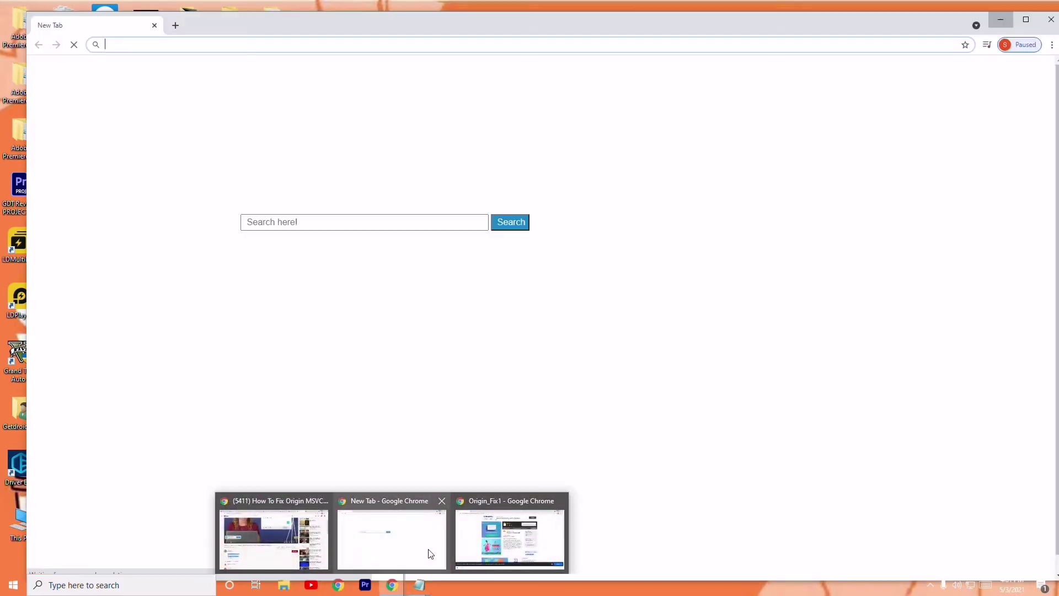
left_click(472, 543)
left_click(298, 47)
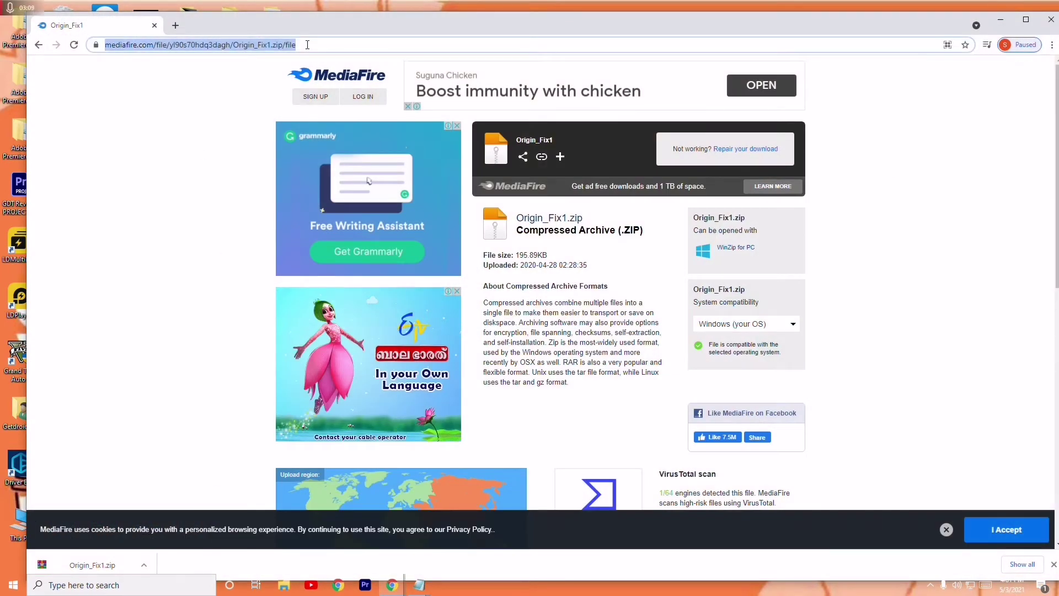
key("BackSpace")
key("ctrl+v")
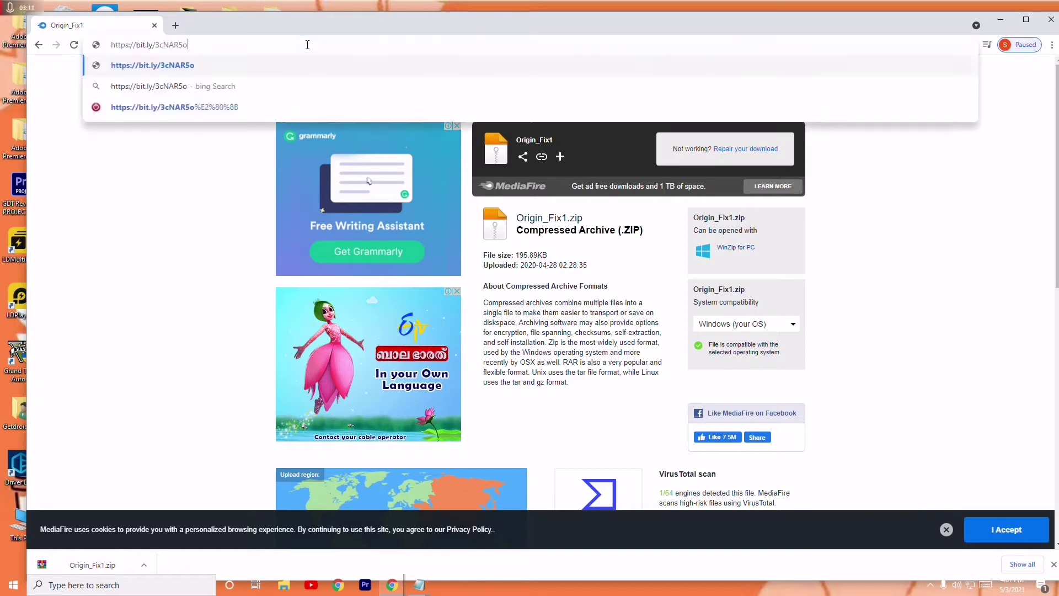
key("Return")
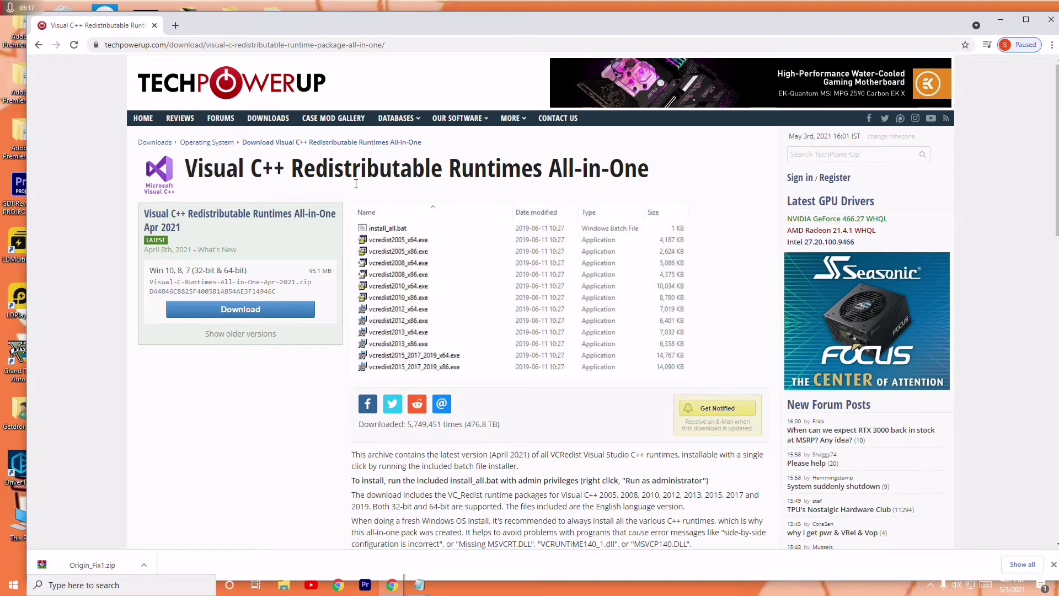
- Download Visual-C-Runtimes-All-in-One-Apr-2021.zip from the TechPowerUp UK server and show it in Downloads
left_click(232, 312)
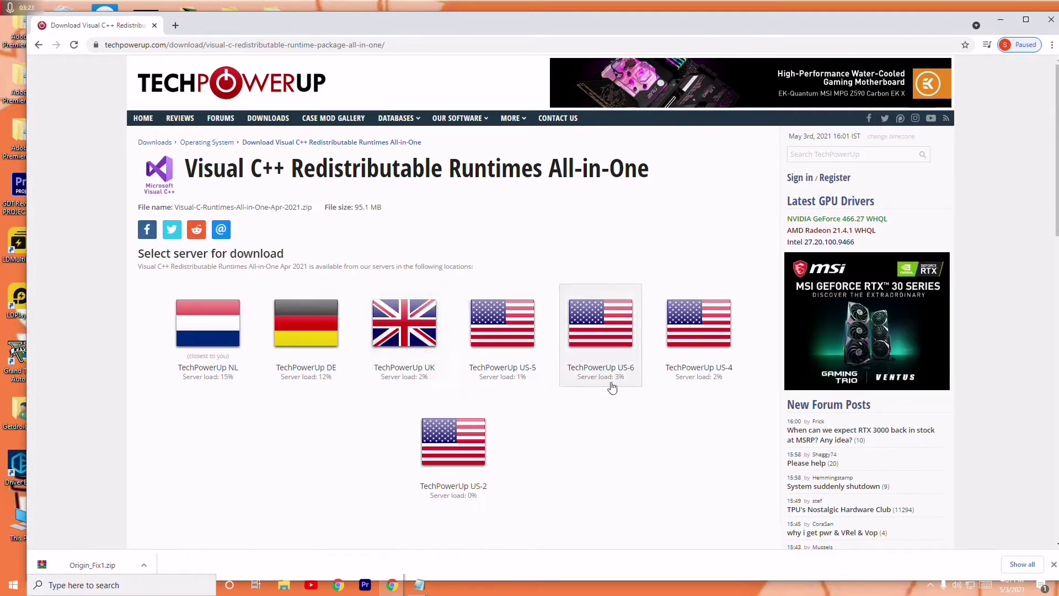
left_click(409, 339)
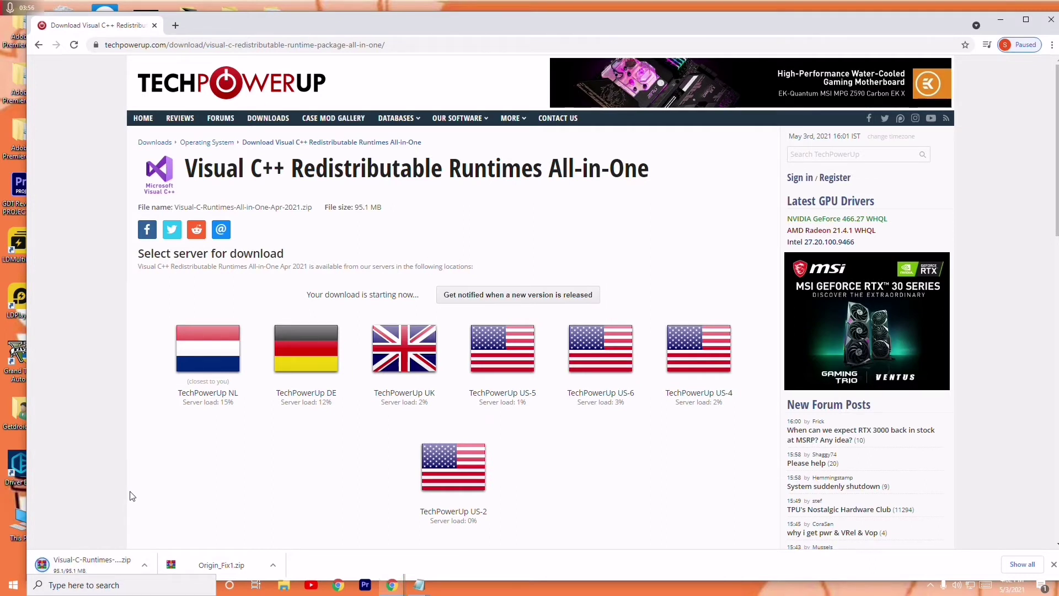
left_click(144, 568)
left_click(173, 528)
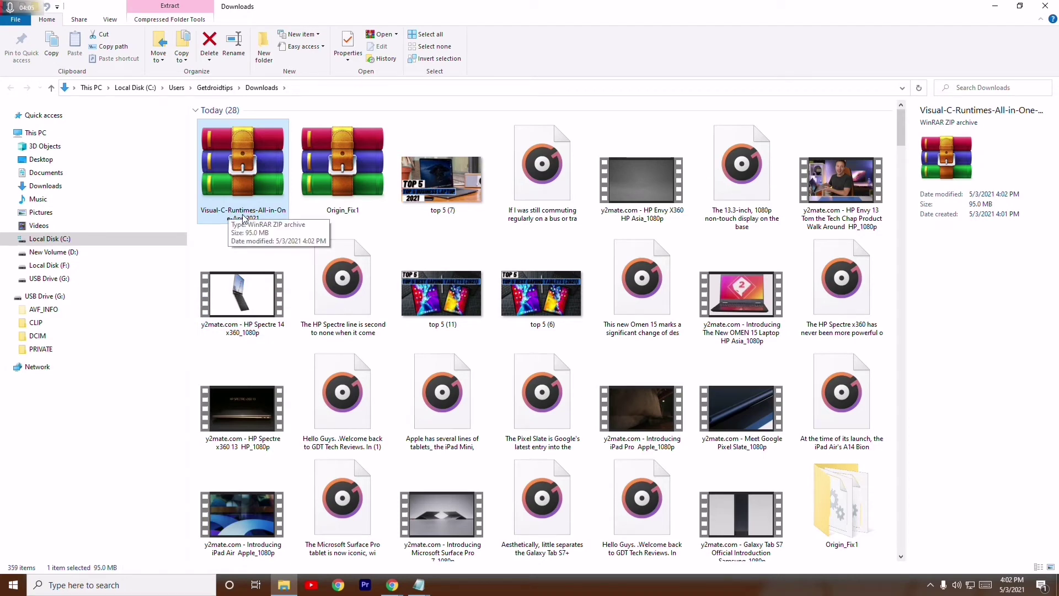
- Extract Visual-C-Runtimes-All-in-One-Apr-2021.zip into its own folder and open that folder
right_click(243, 218)
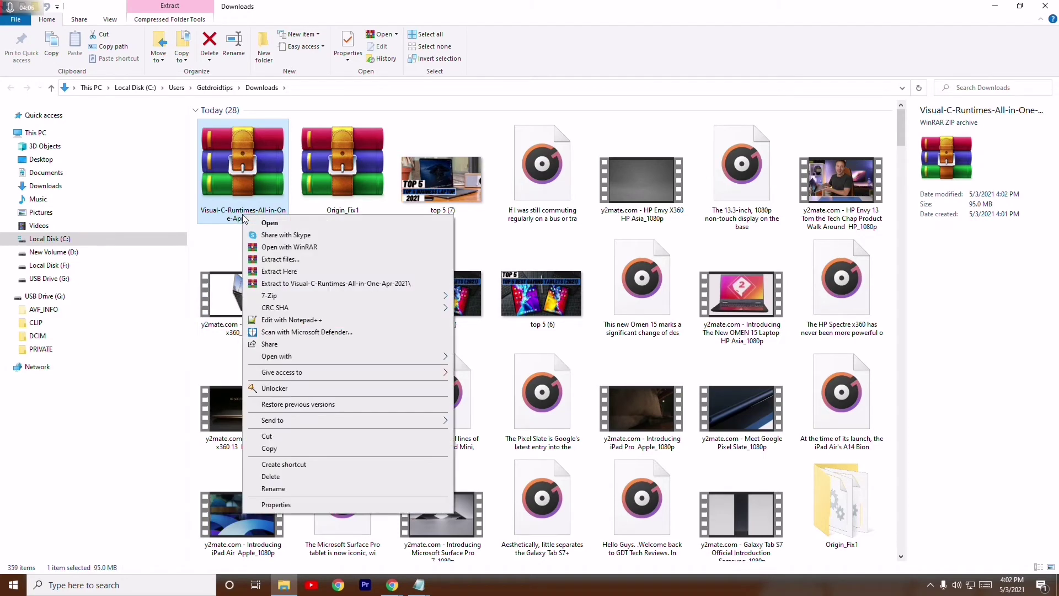
left_click(285, 271)
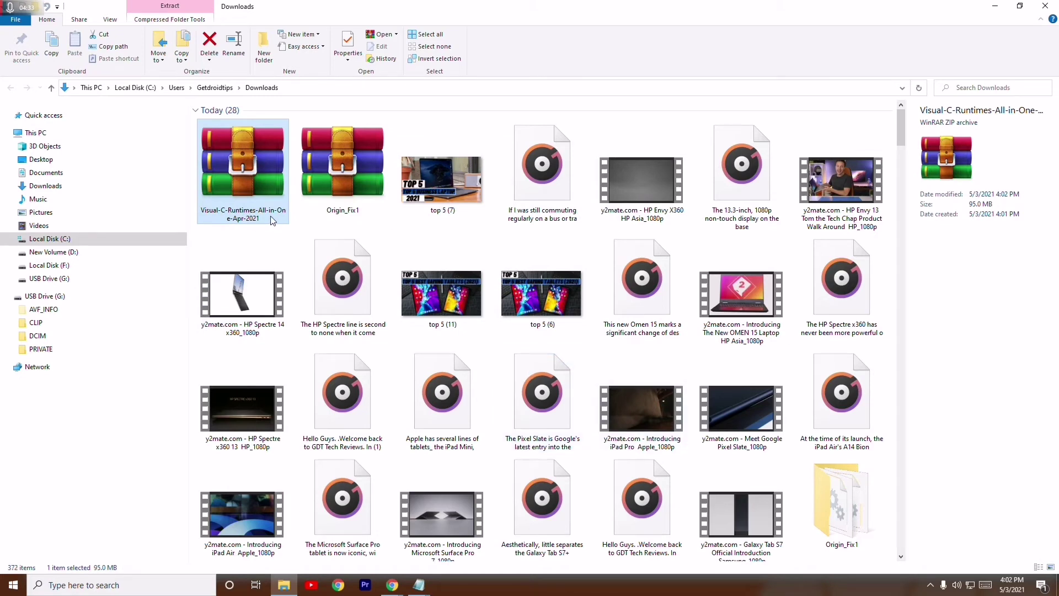
right_click(272, 220)
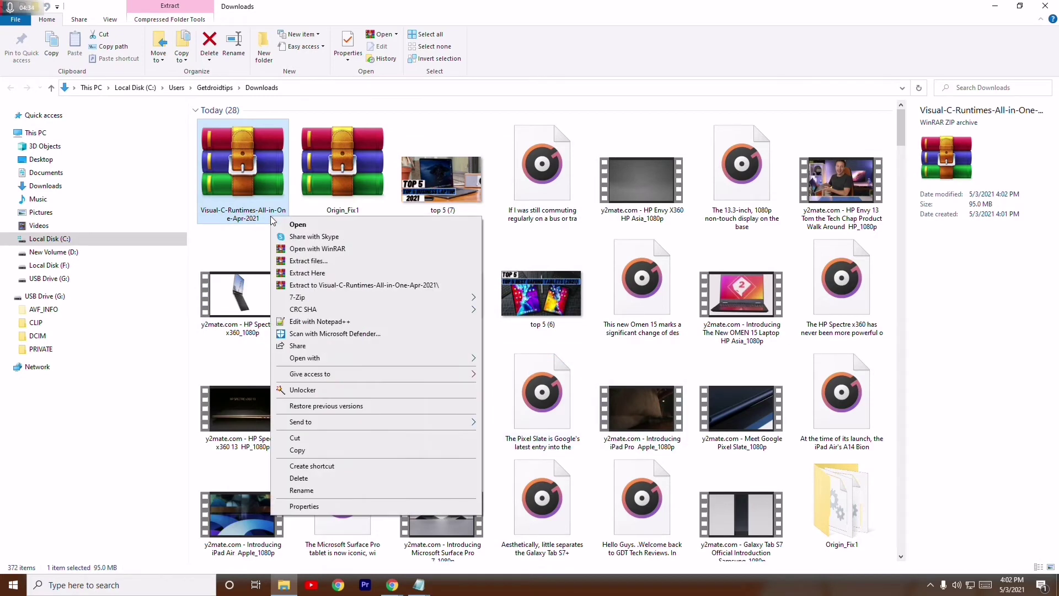
left_click(305, 263)
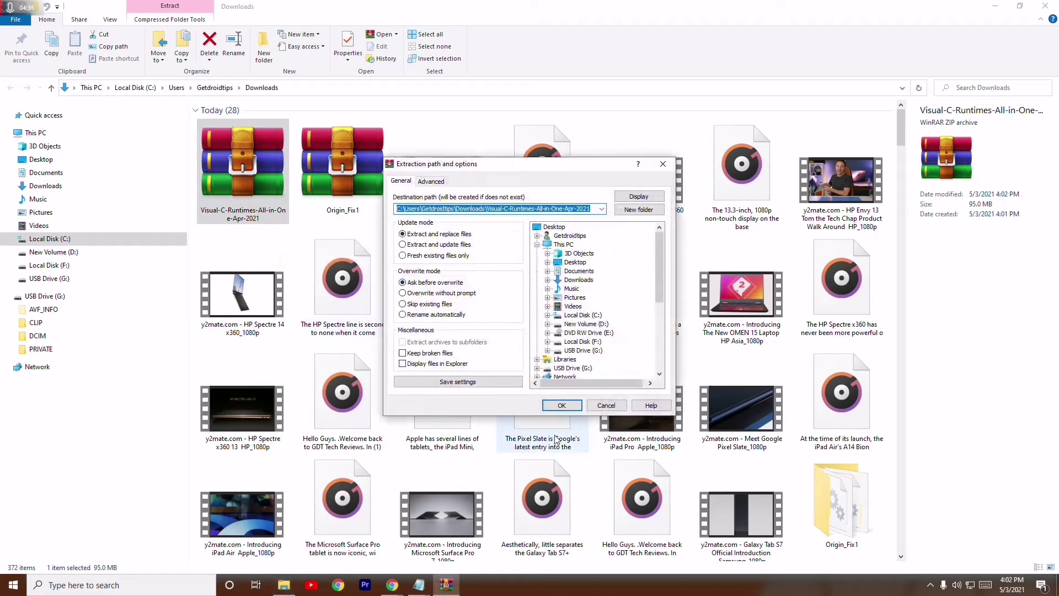
left_click(568, 405)
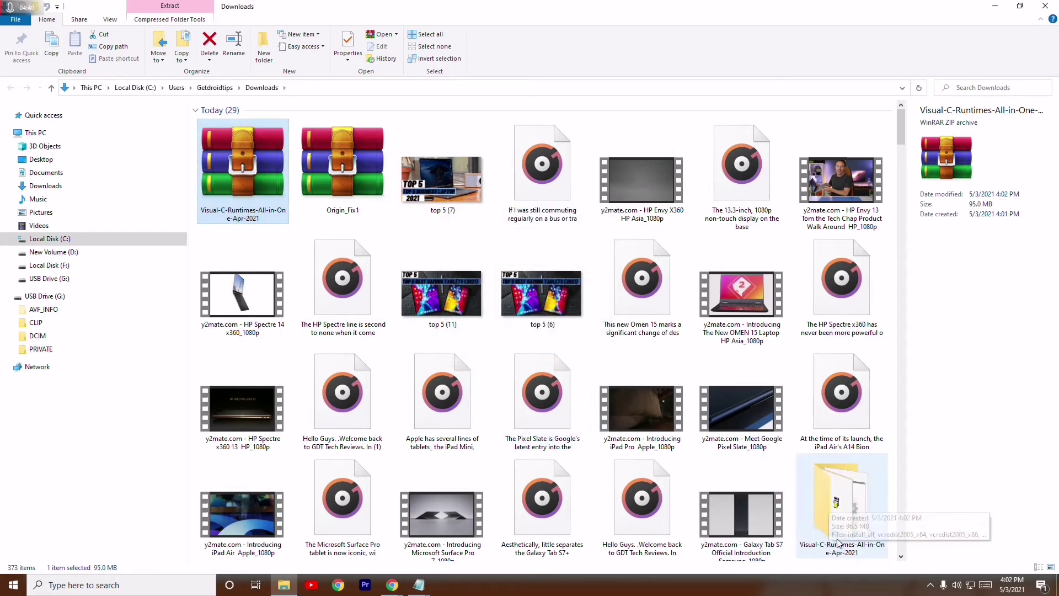
double_click(853, 534)
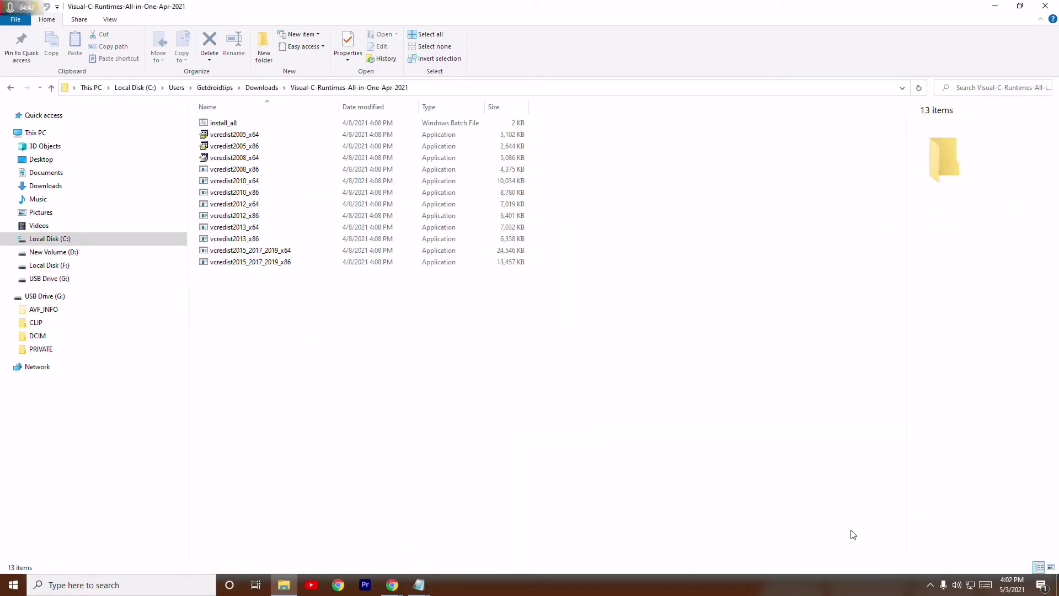
- Launch install_all and approve the UAC prompts for the runtimes up through 2010 x64
double_click(239, 124)
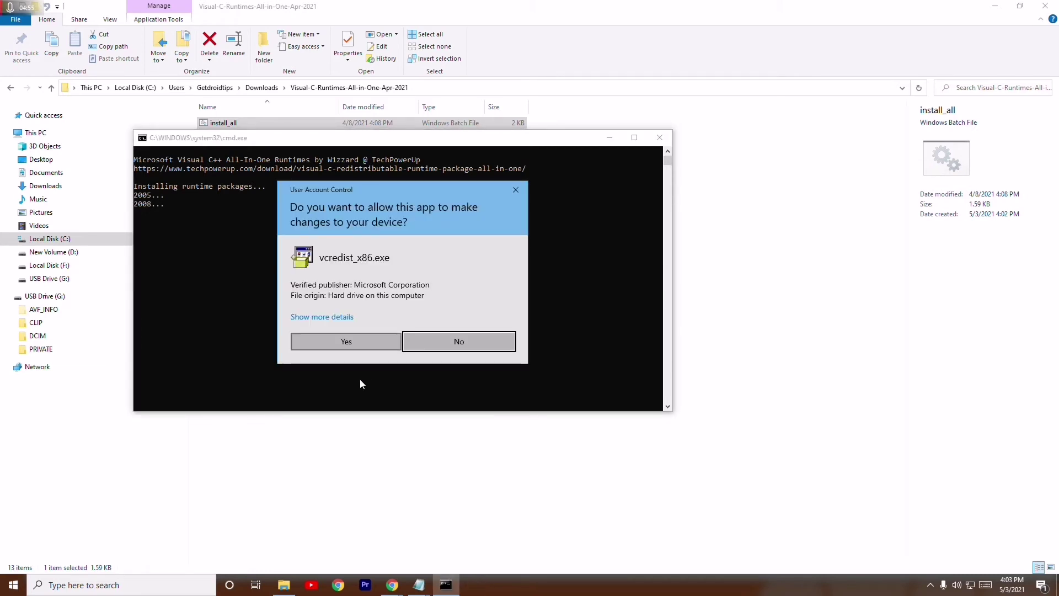
left_click(345, 339)
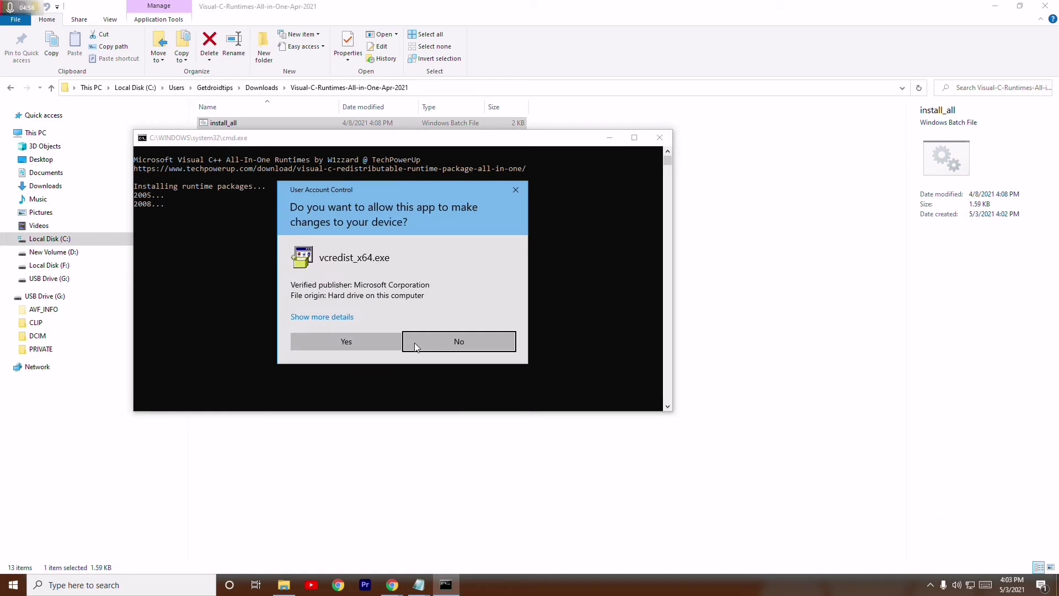
left_click(375, 345)
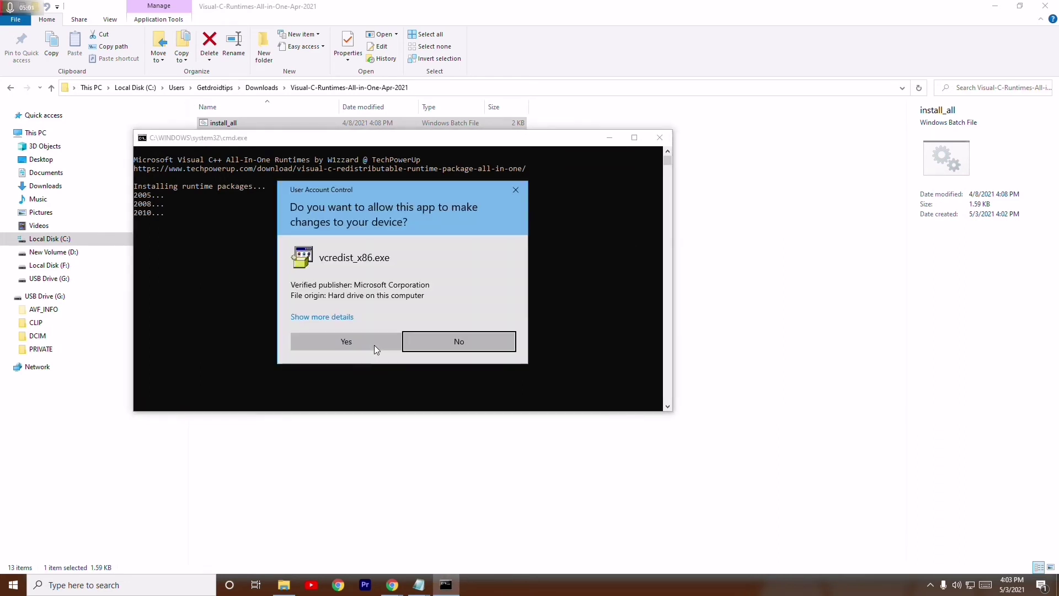
left_click(342, 342)
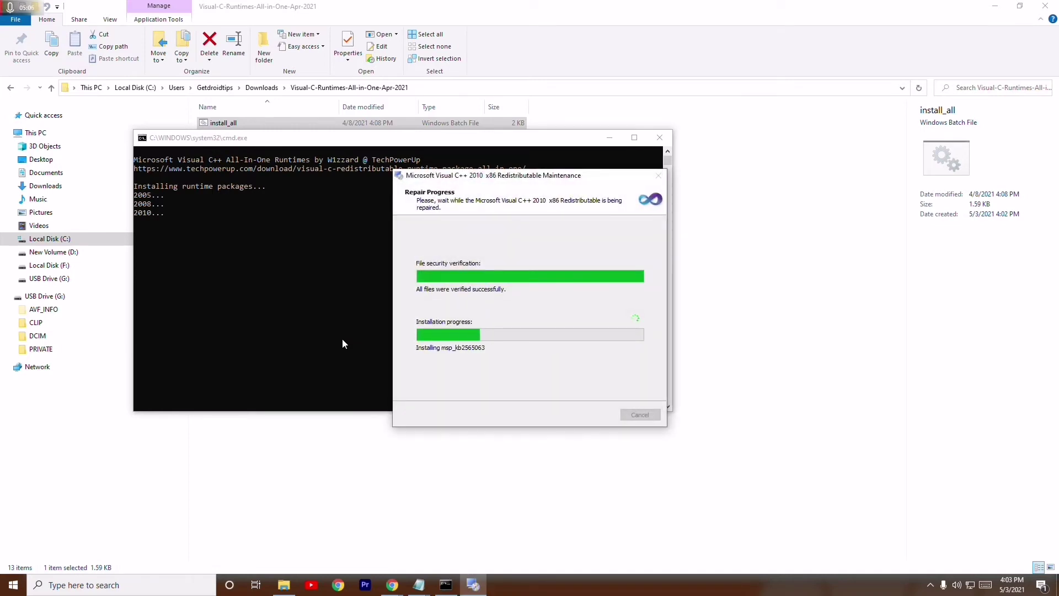
left_click(342, 340)
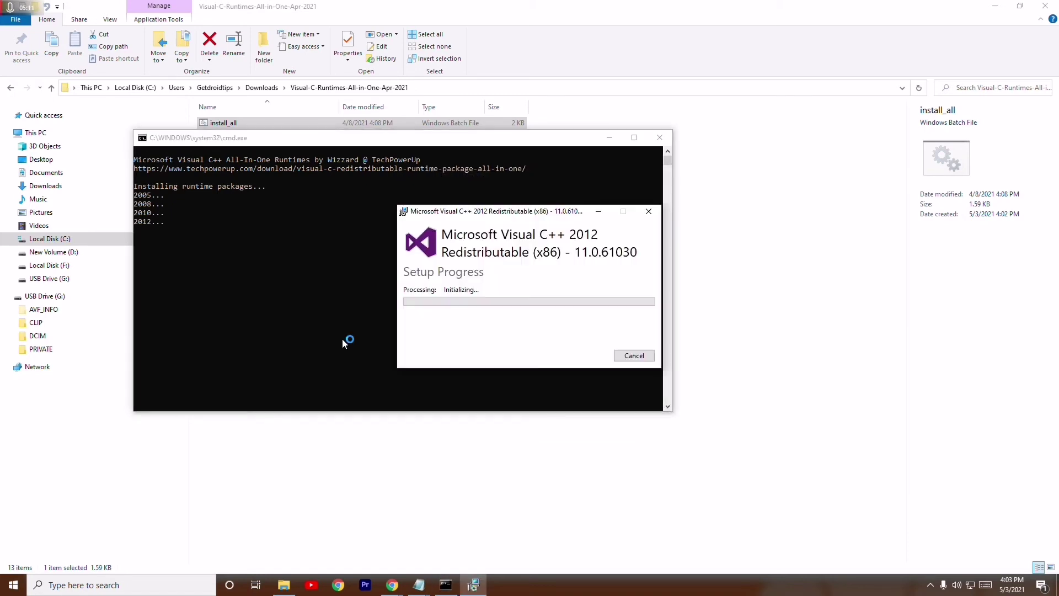
- Approve the 2012, 2013 and 2015–2019 installer prompts, then close the runtimes folder
left_click(420, 353)
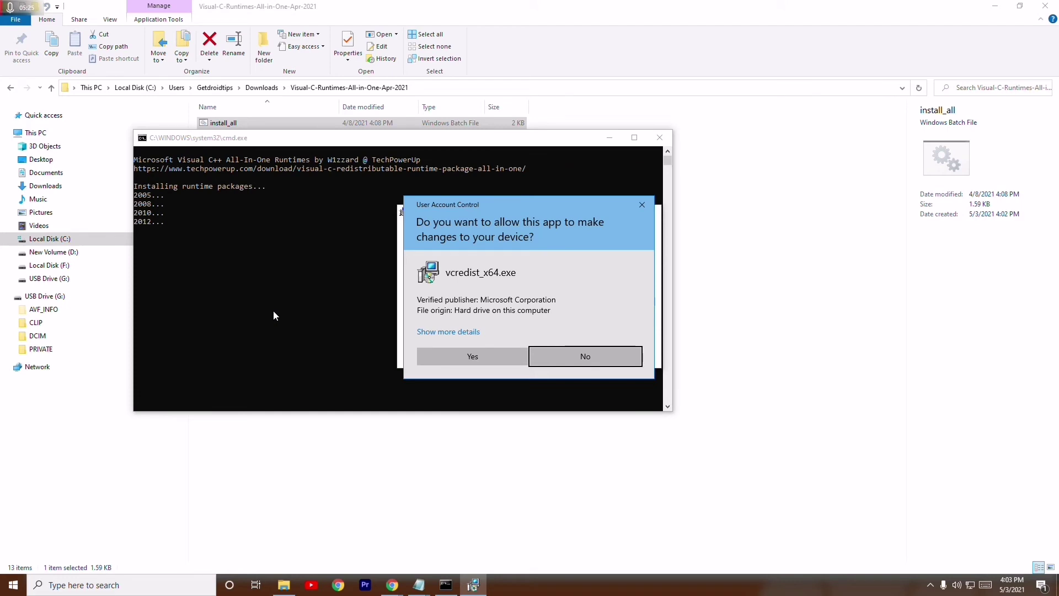
left_click(446, 353)
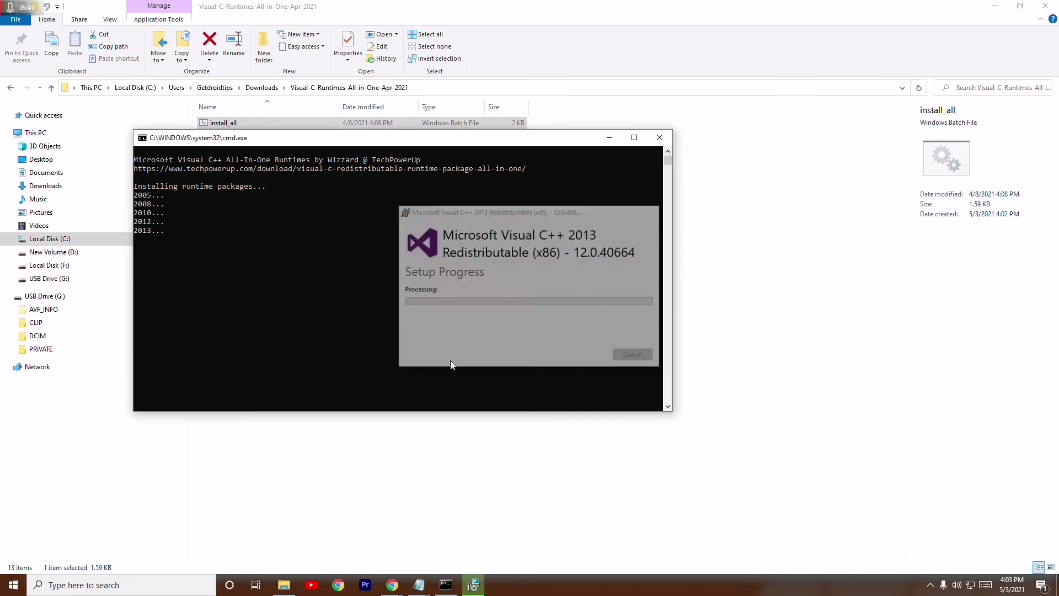
left_click(456, 362)
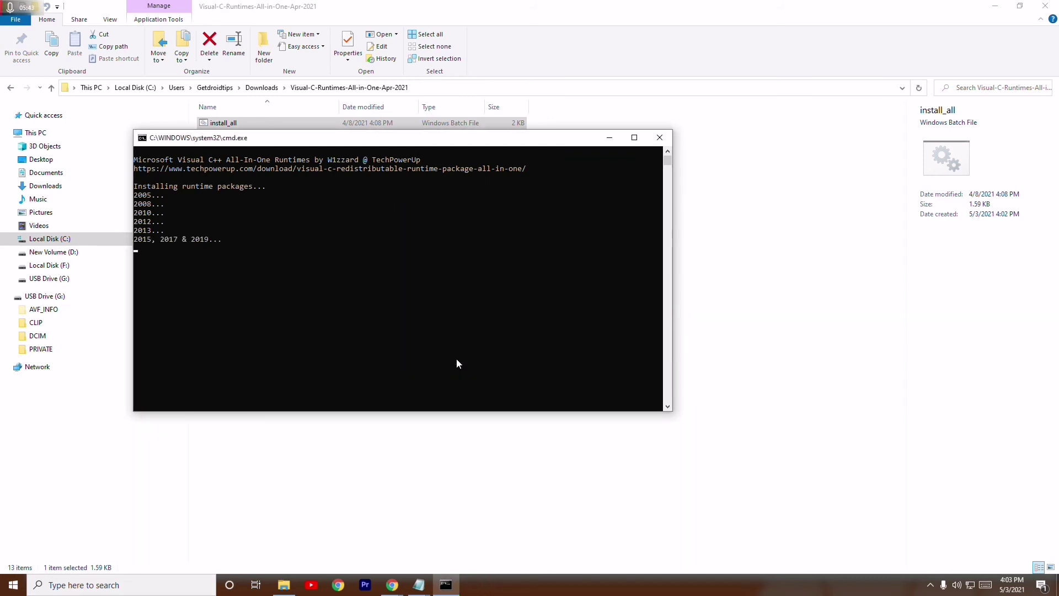
left_click(455, 358)
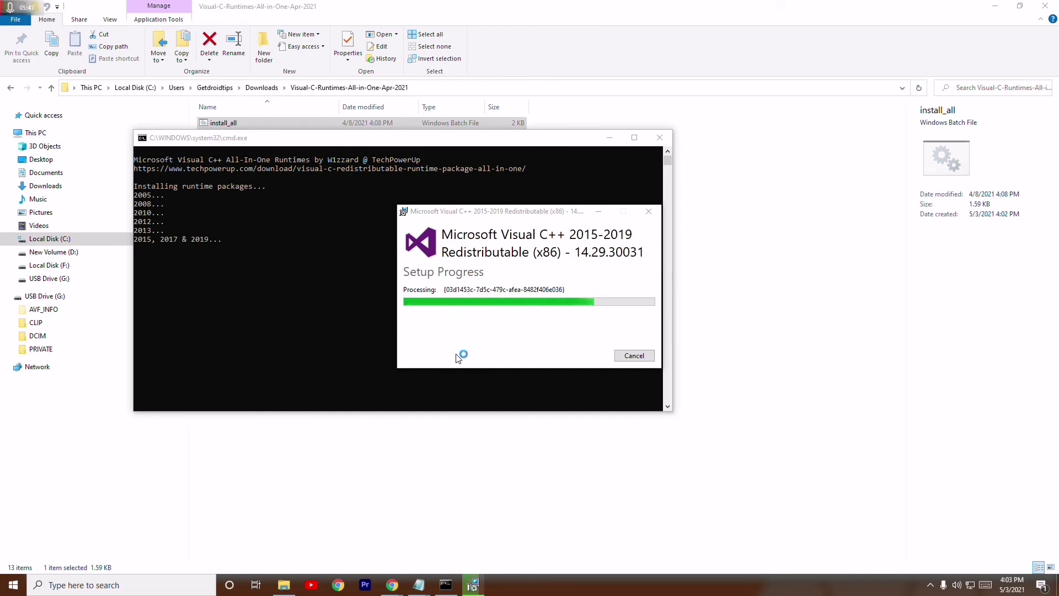
left_click(456, 355)
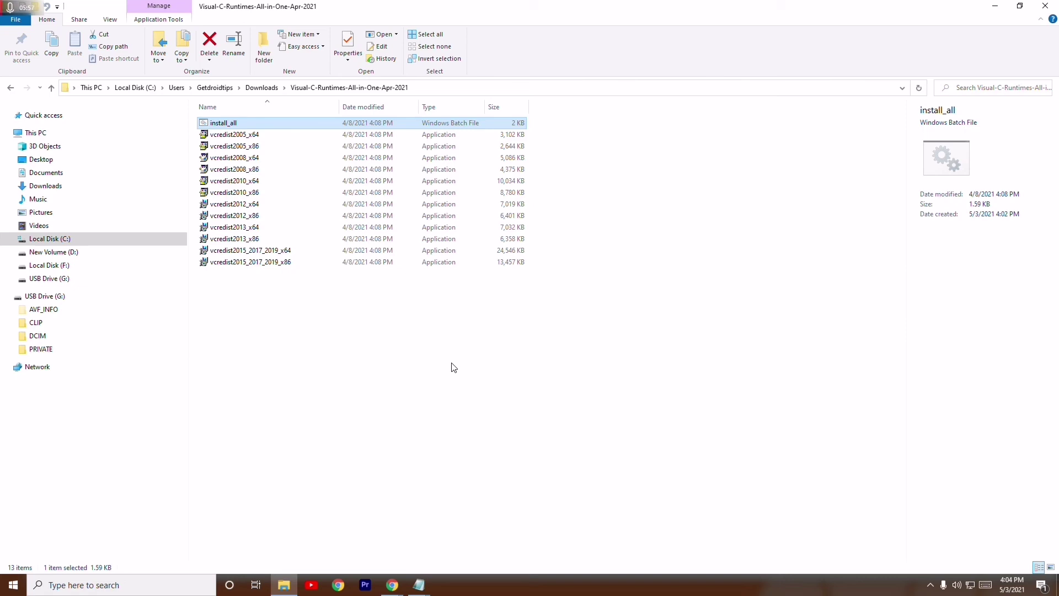
left_click(1042, 6)
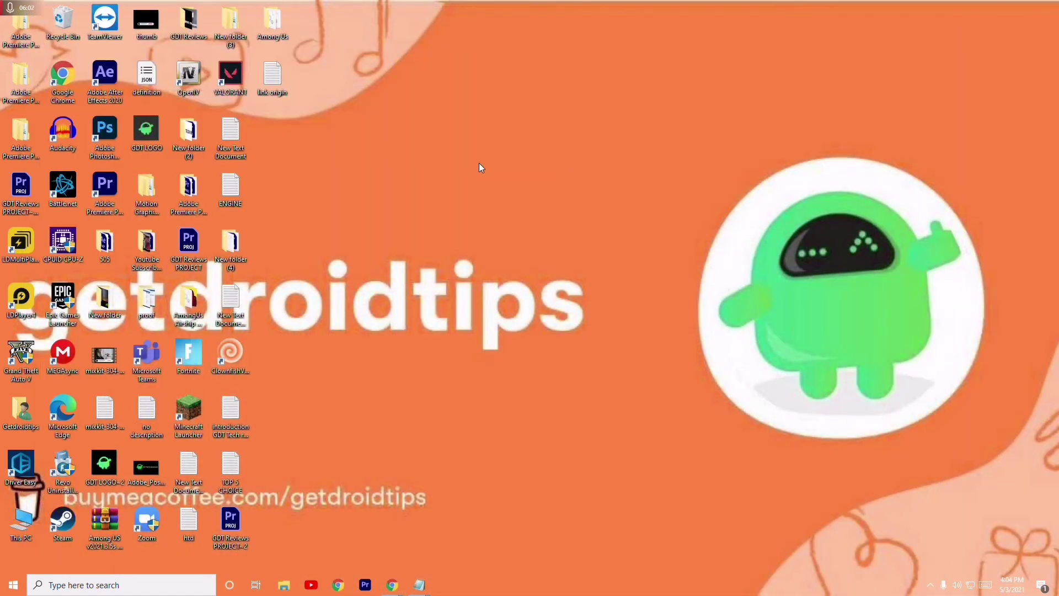
- Refresh the Windows desktop from its right-click menu
right_click(478, 164)
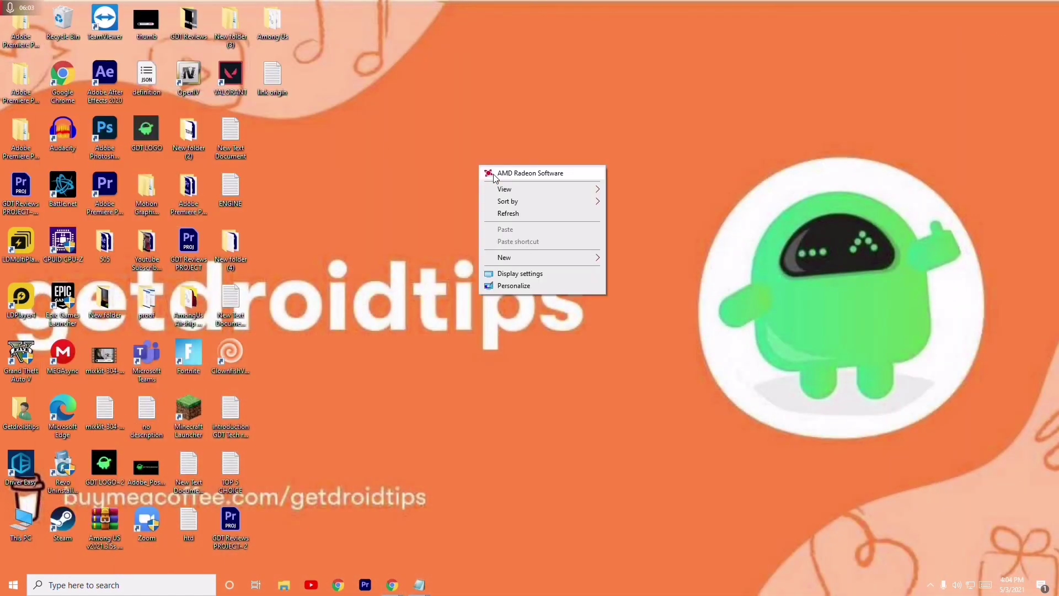
left_click(508, 214)
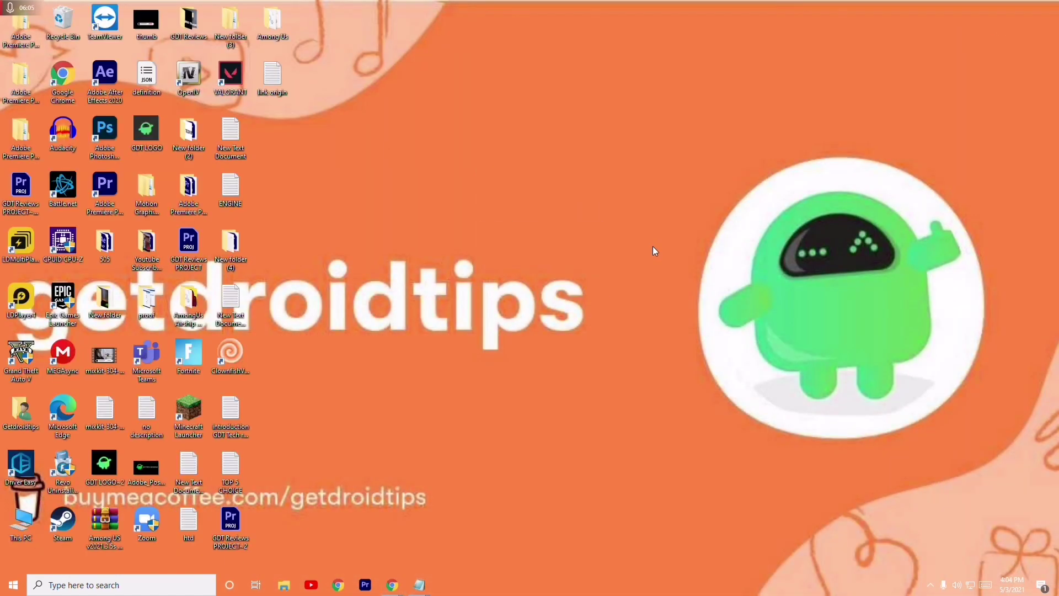